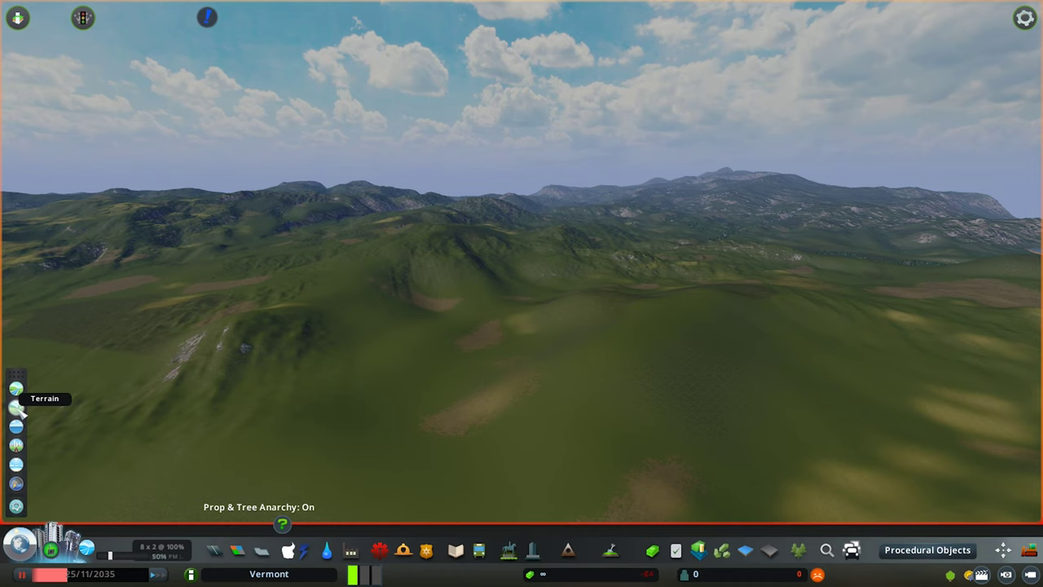
- Set the terrain's grass texture to the one from the european summer theme
{"action": "left_click", "coordinate": [16, 408]}
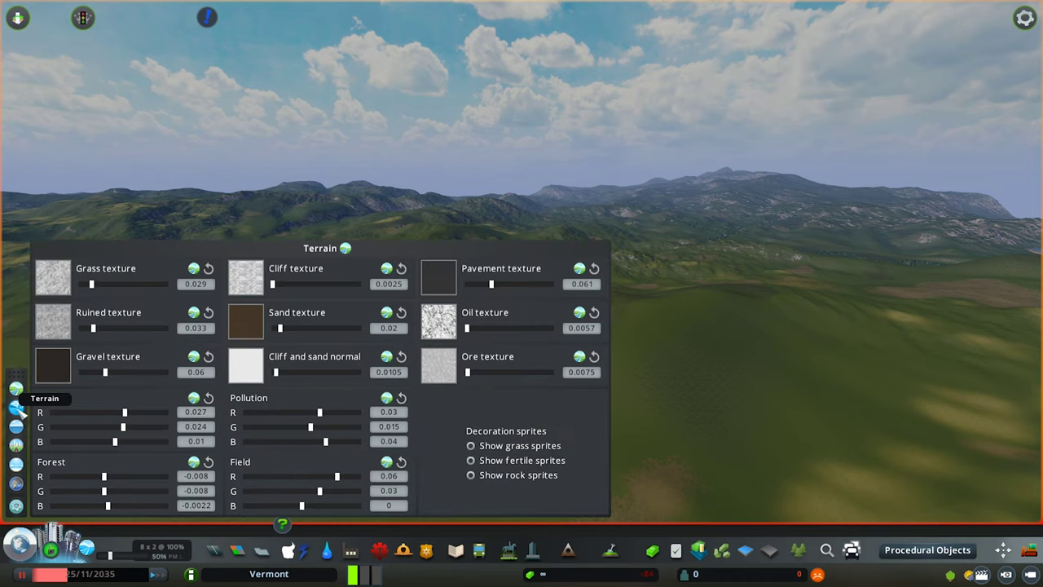
{"action": "left_click", "coordinate": [59, 280]}
{"action": "left_click", "coordinate": [494, 220]}
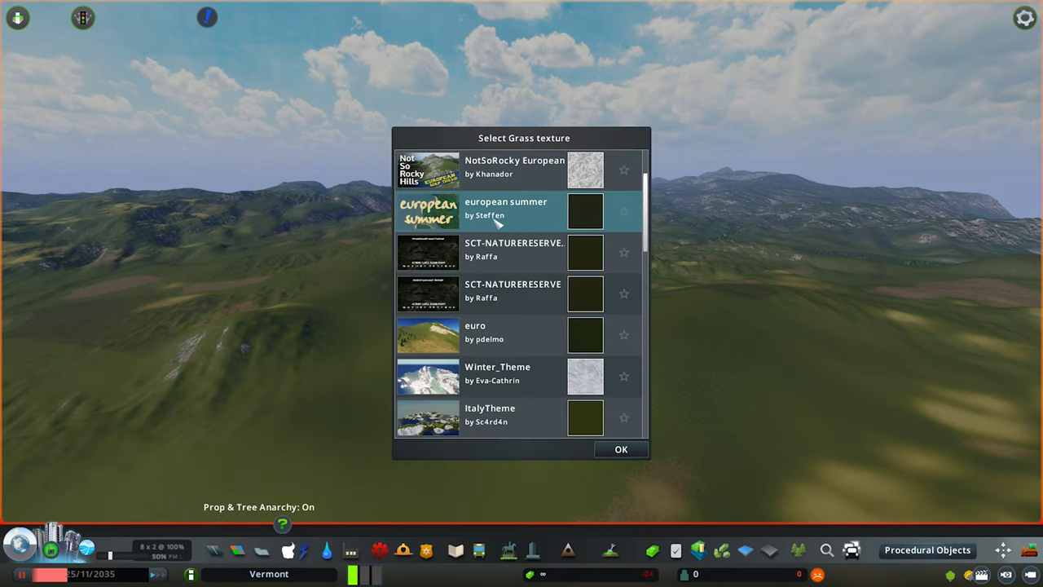
{"action": "left_click", "coordinate": [630, 453]}
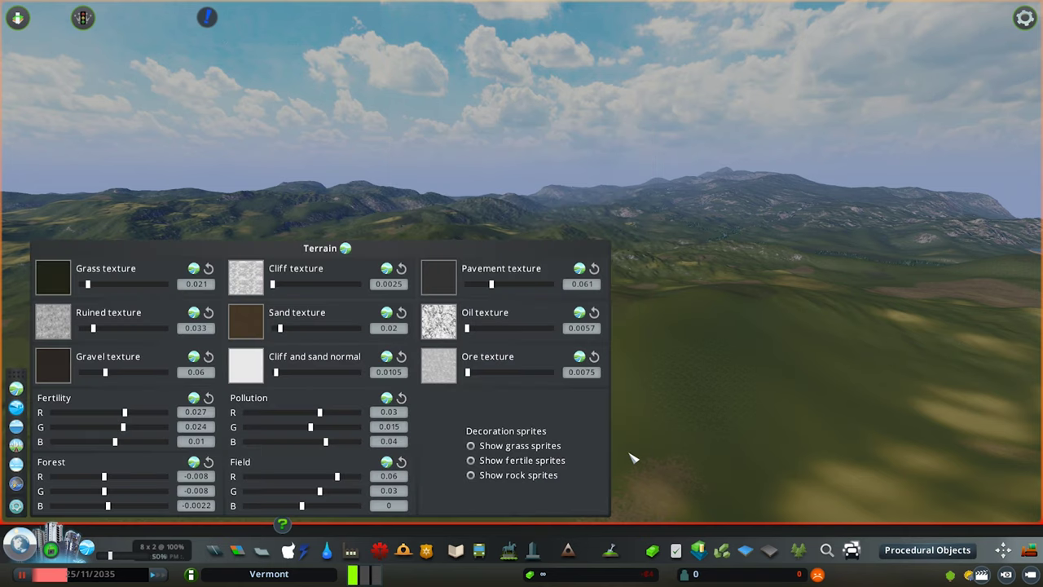
- Set the terrain's ruined texture to the euro theme's version and pick a replacement gravel texture
{"action": "left_click", "coordinate": [55, 326]}
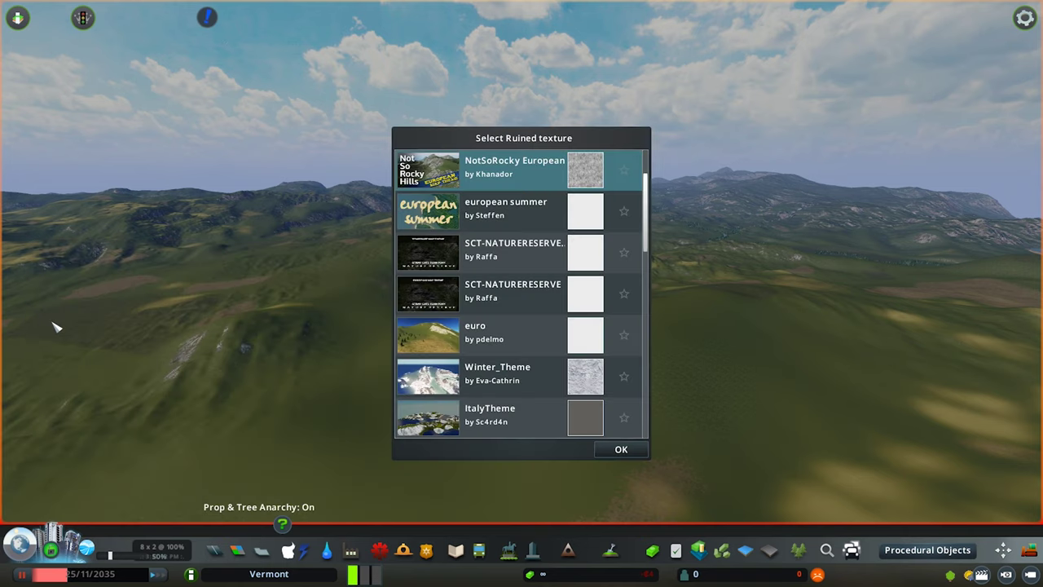
{"action": "left_click", "coordinate": [505, 338]}
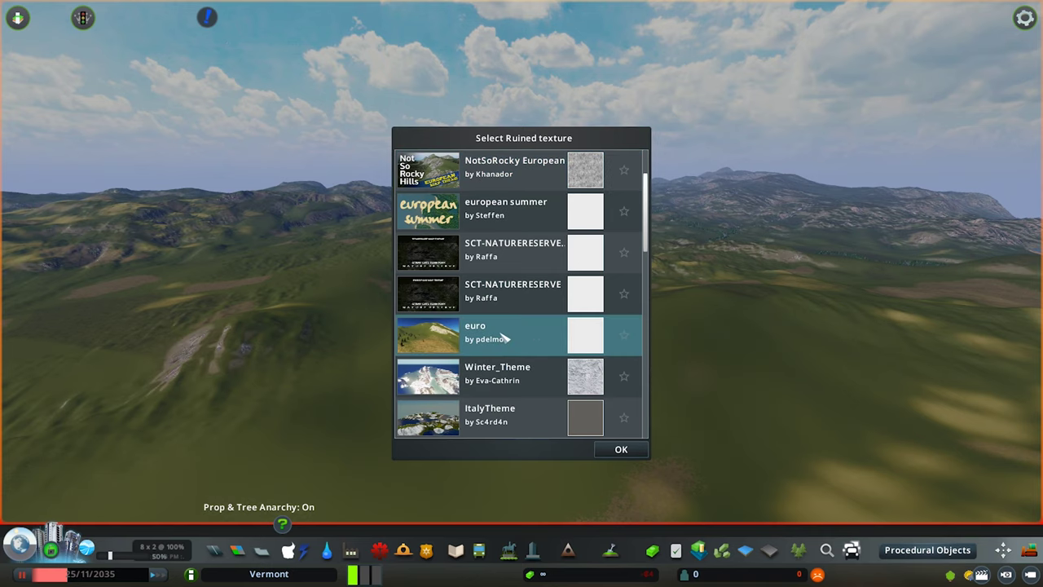
{"action": "left_click", "coordinate": [623, 450]}
{"action": "left_click", "coordinate": [59, 373]}
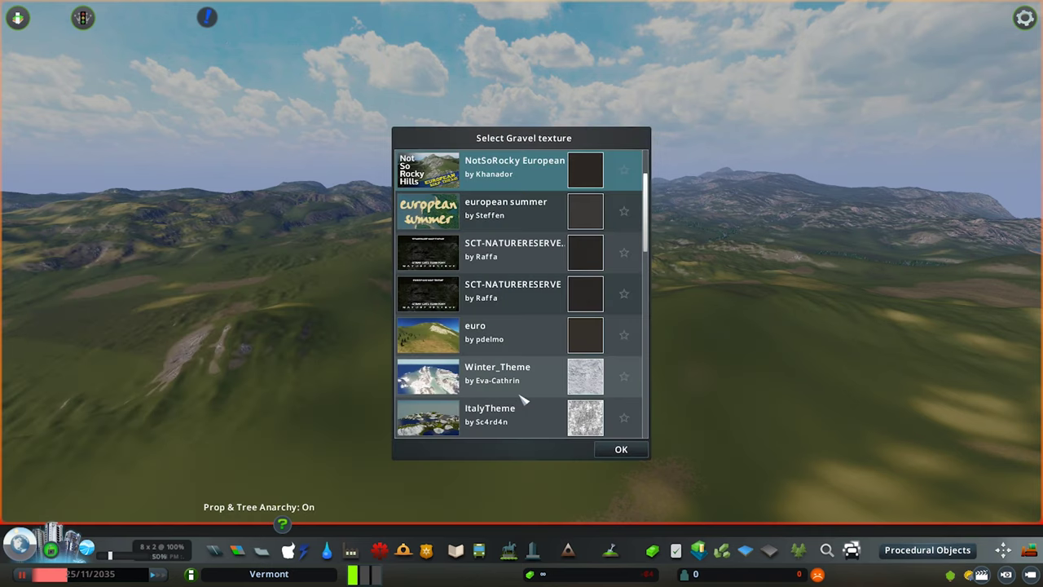
{"action": "double_click", "coordinate": [522, 270]}
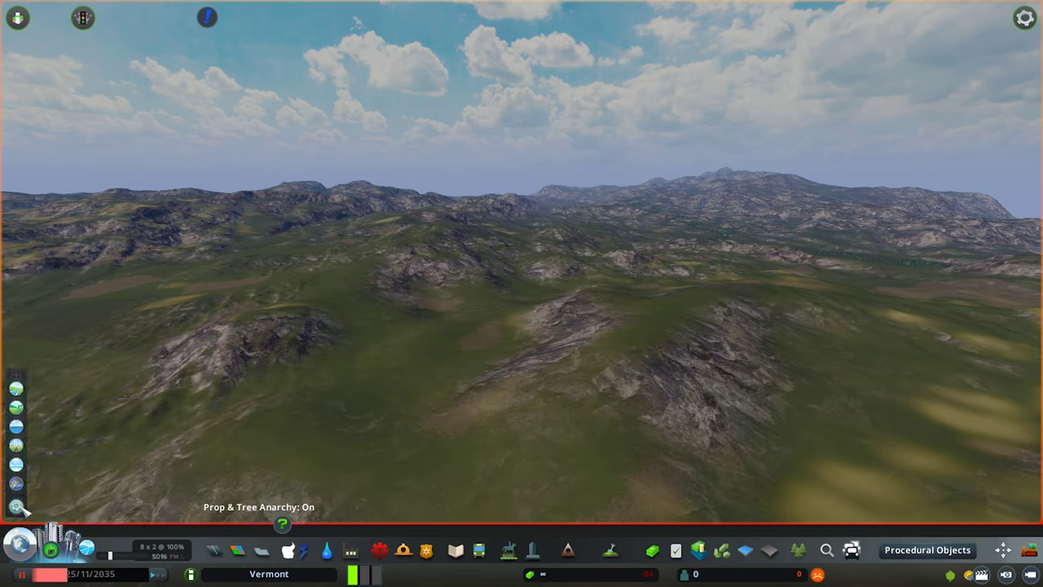
- Save the current theme mix under the name "Test 1"
{"action": "left_click", "coordinate": [16, 506]}
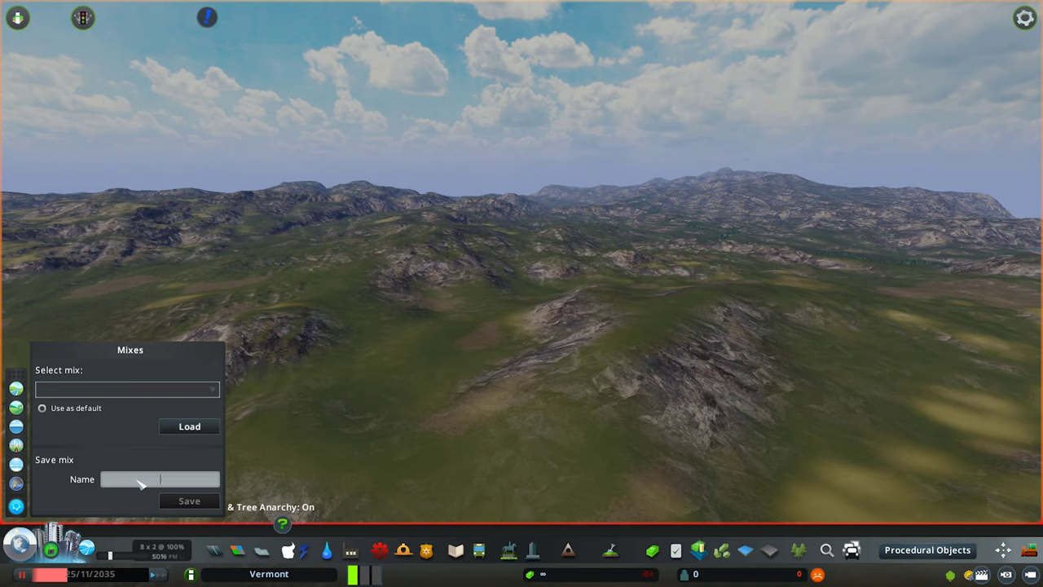
{"action": "left_click", "coordinate": [140, 483]}
{"action": "type", "text": "Test 1"}
{"action": "left_click", "coordinate": [196, 501]}
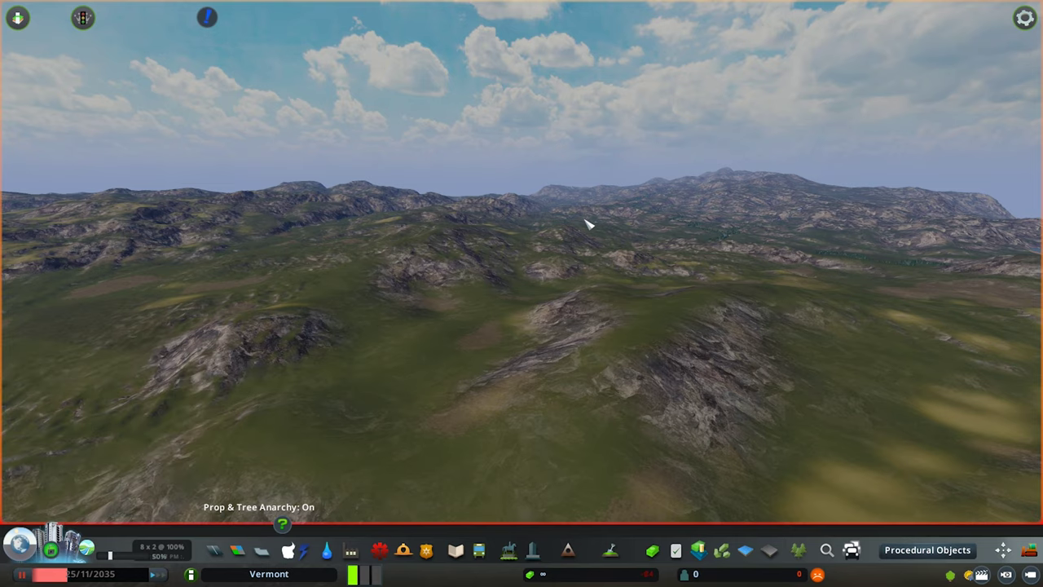
- Quit the current city and return to the game's main menu
{"action": "left_click", "coordinate": [1025, 18]}
{"action": "left_click", "coordinate": [553, 396]}
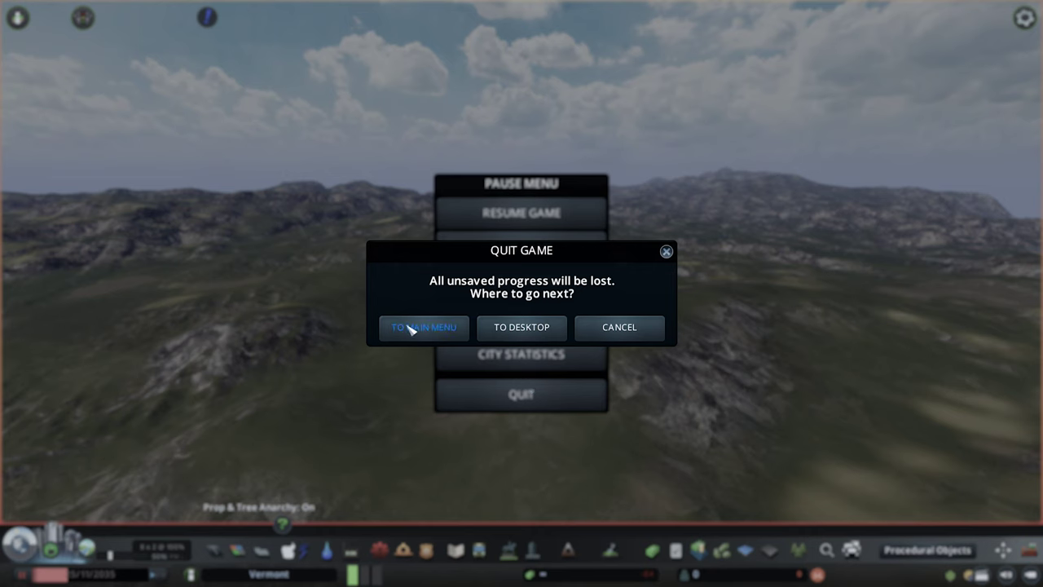
{"action": "left_click", "coordinate": [408, 327]}
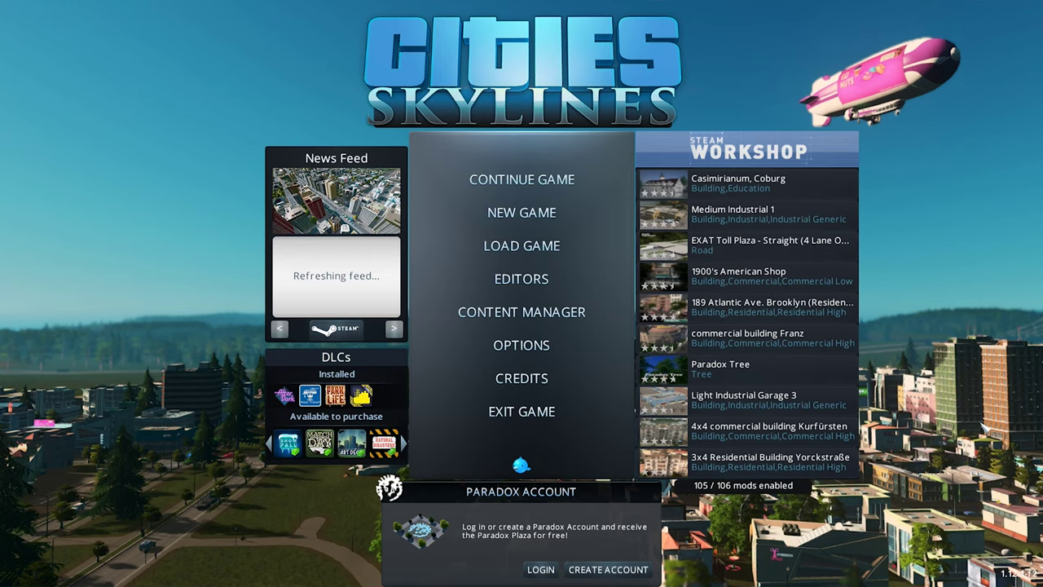
- Open the Content Manager's mods and search them for "test 1"
{"action": "left_click", "coordinate": [542, 318]}
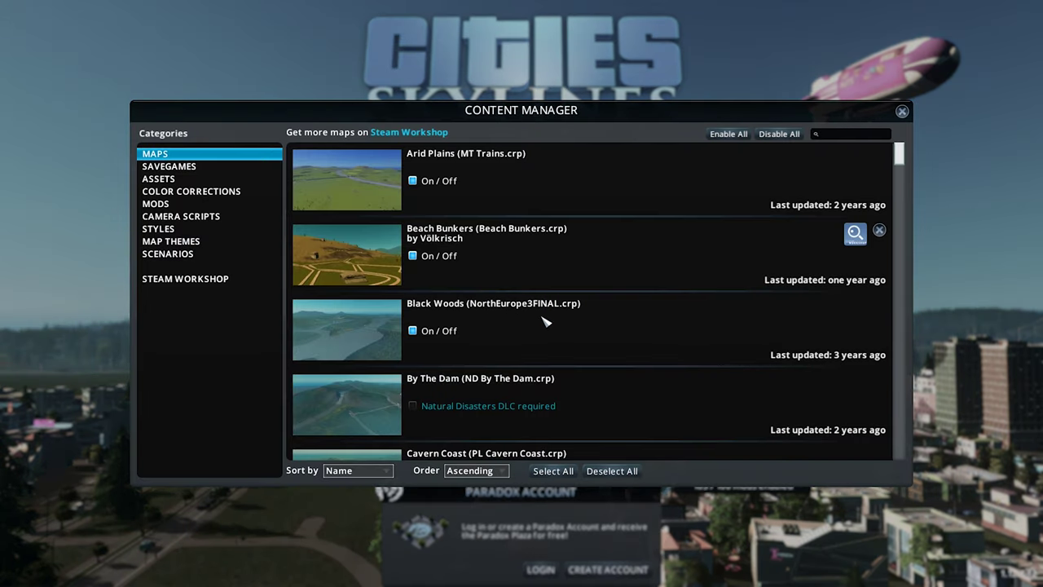
{"action": "left_click", "coordinate": [169, 209]}
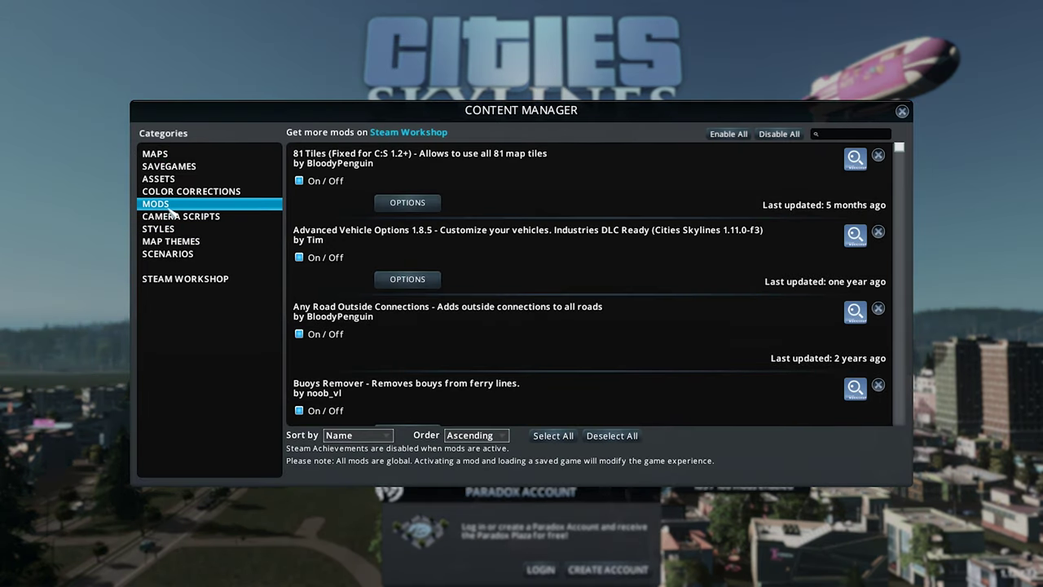
{"action": "left_click", "coordinate": [858, 134]}
{"action": "type", "text": "t"}
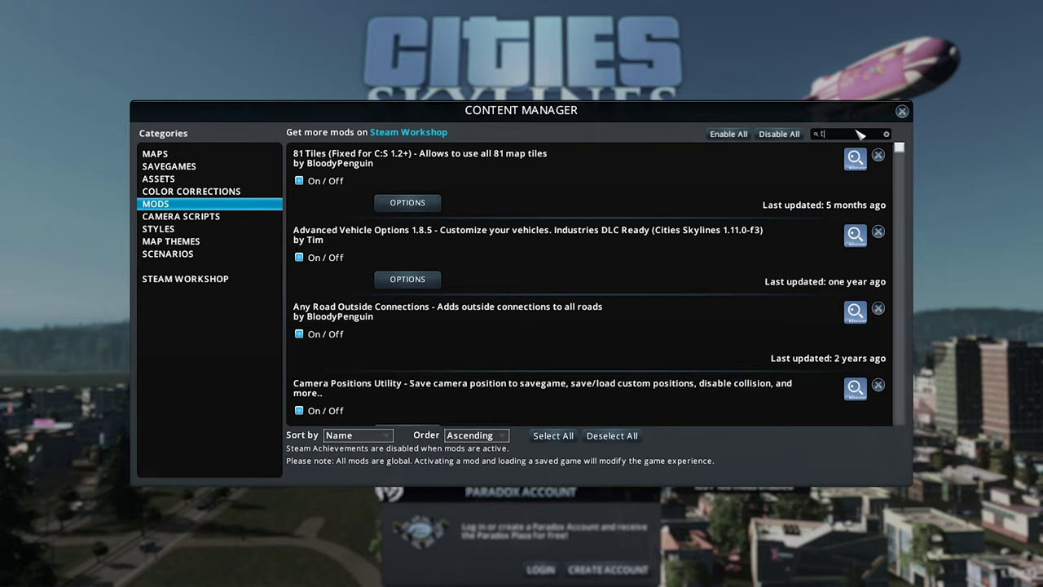
{"action": "type", "text": "est 1"}
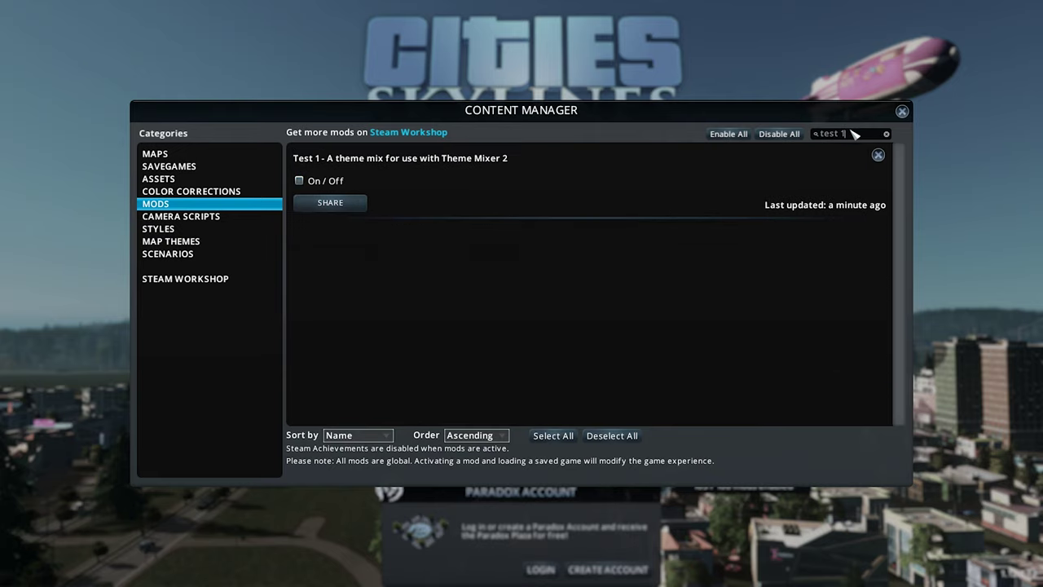
- Start sharing the Test 1 mix to Steam Workshop, title it "Mountain Mix" and disable Publish Source Code
{"action": "left_click", "coordinate": [335, 204]}
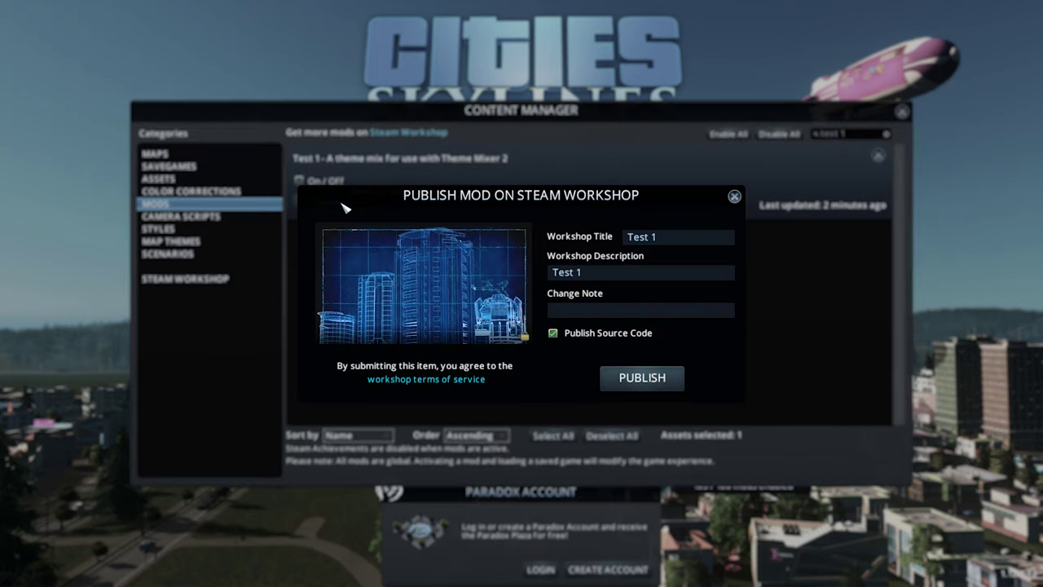
{"action": "left_click", "coordinate": [657, 237]}
{"action": "type", "text": "Mountain +"}
{"action": "key", "text": "BackSpace"}
{"action": "key", "text": "BackSpace"}
{"action": "left_click", "coordinate": [600, 312]}
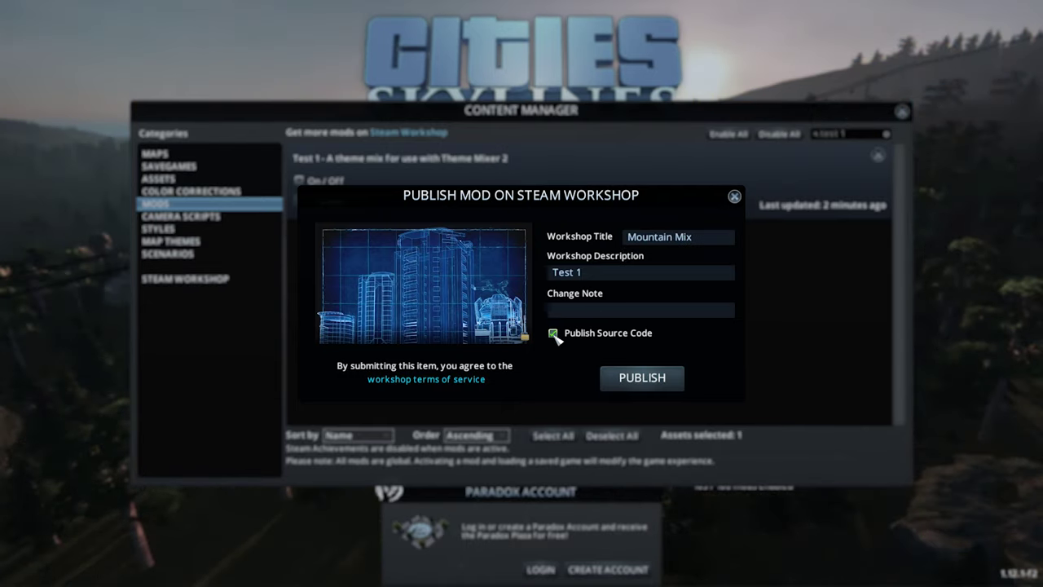
{"action": "left_click", "coordinate": [557, 335]}
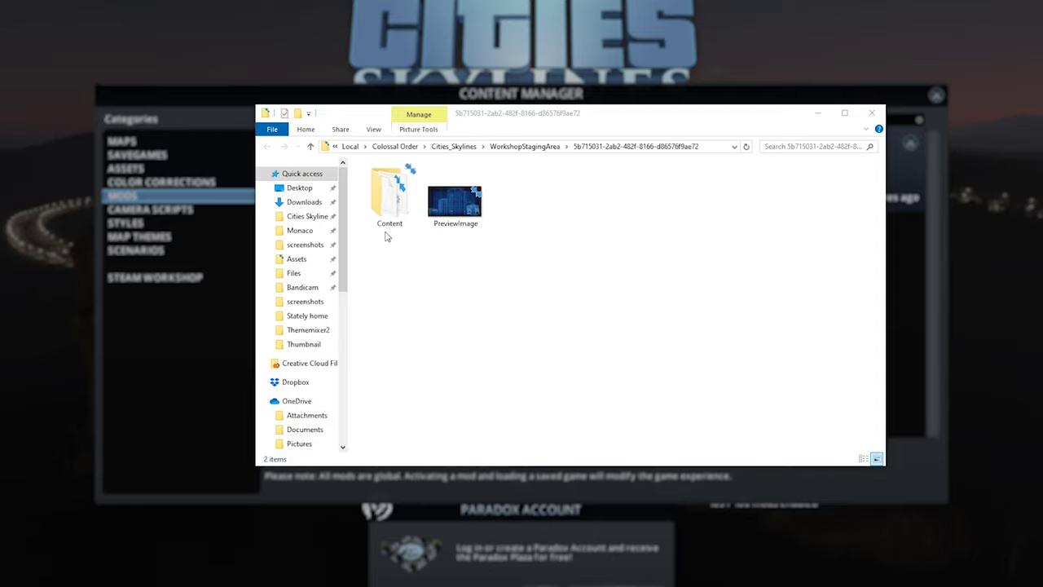
- In the Workshop staging folder, add the Screenshoot2323 image and delete the default PreviewImage file
{"action": "left_click_drag", "start_coordinate": [387, 236], "coordinate": [566, 221]}
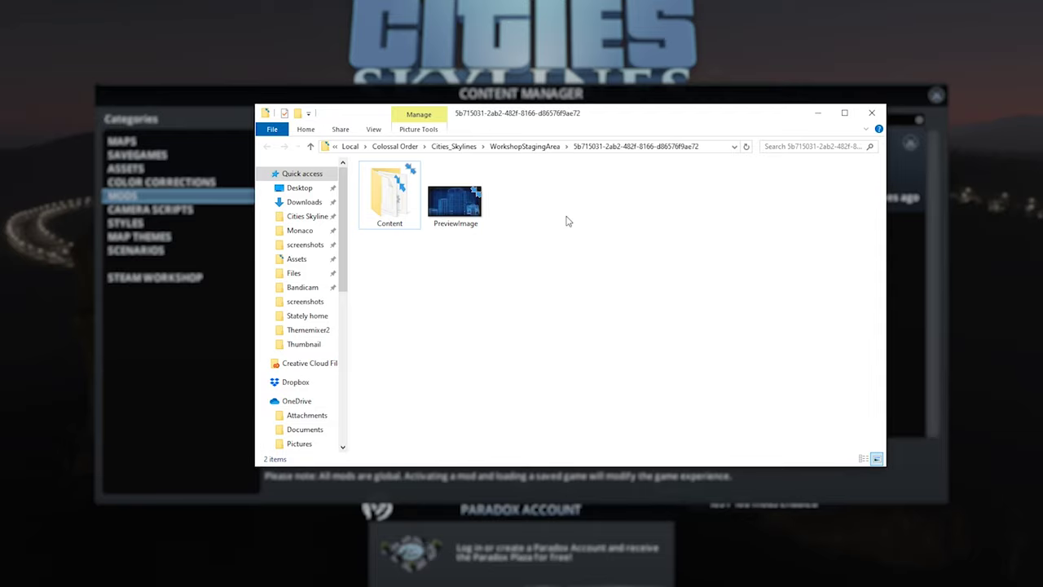
{"action": "left_click", "coordinate": [455, 204]}
{"action": "key", "text": "Delete"}
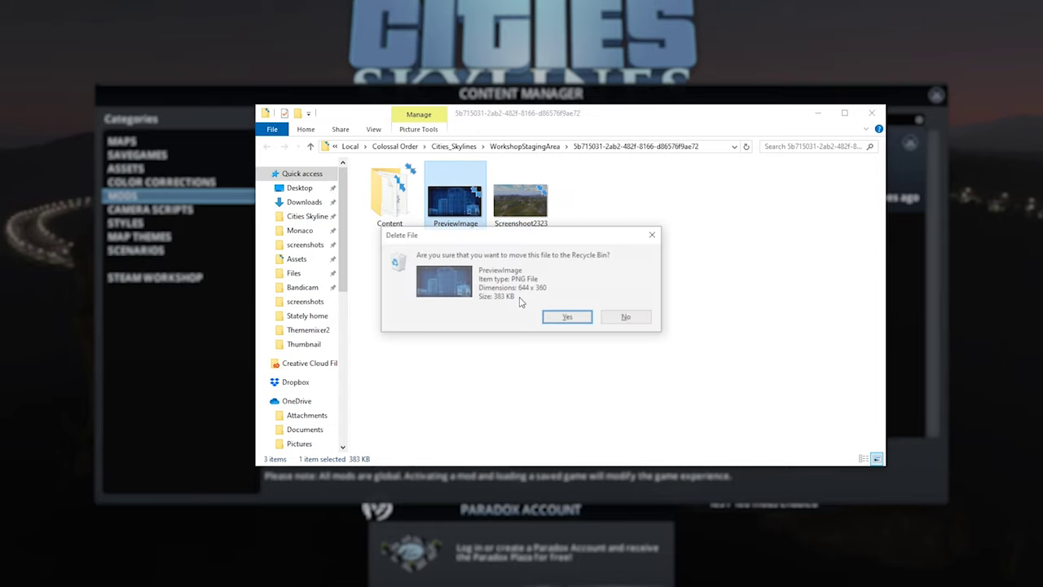
{"action": "left_click", "coordinate": [568, 316]}
- Rename the Screenshoot2323 image in the staging folder to "Previewimage"
{"action": "right_click", "coordinate": [473, 200]}
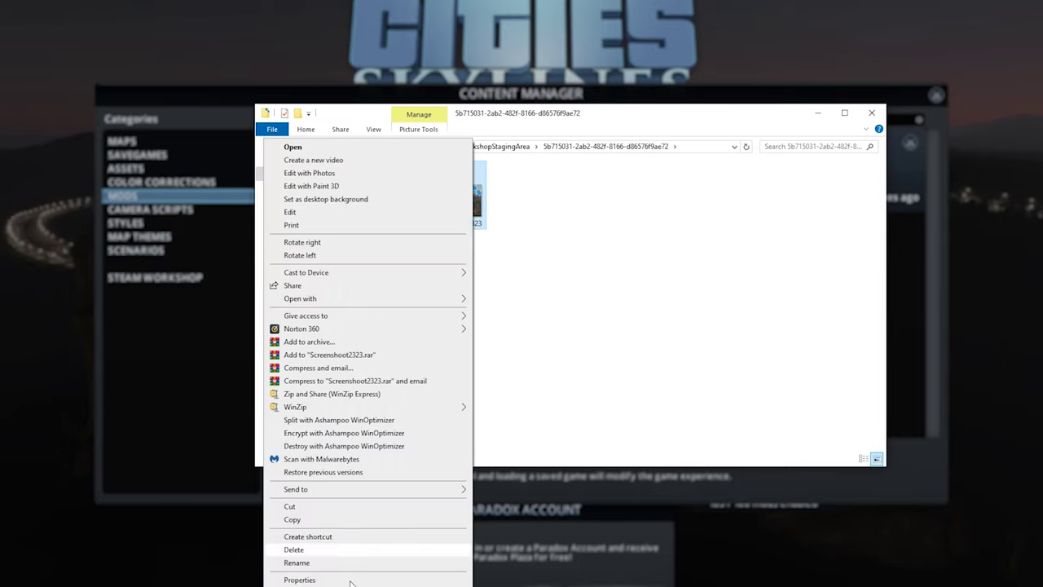
{"action": "left_click", "coordinate": [353, 563]}
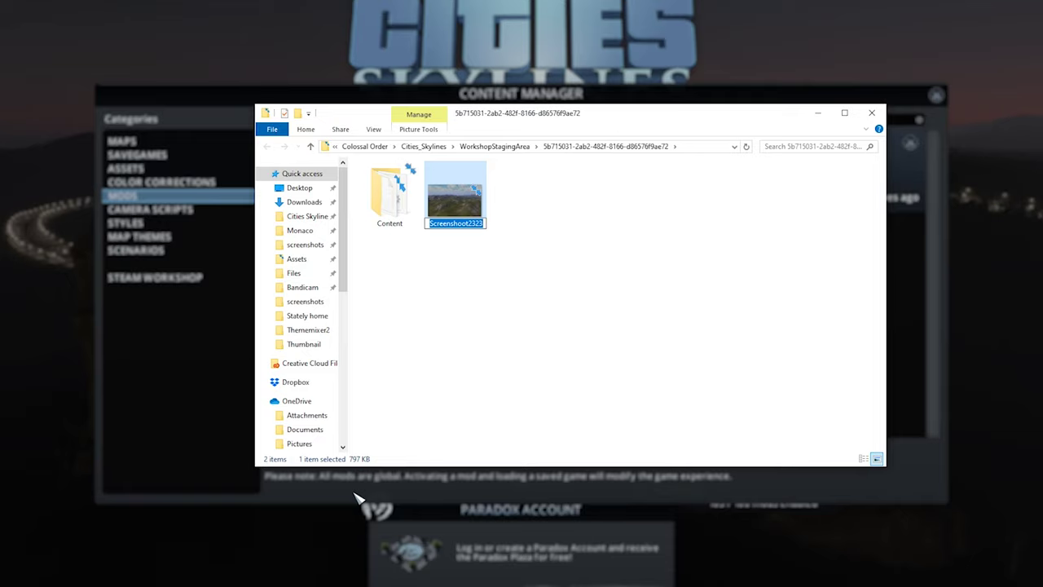
{"action": "type", "text": "Previewimage"}
{"action": "key", "text": "Return"}
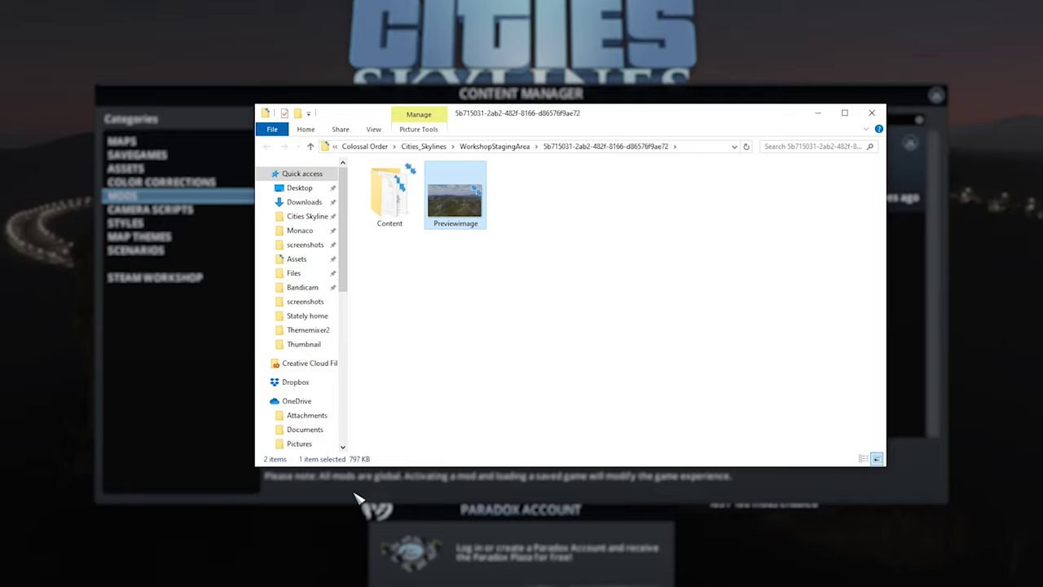
- Close the staging folder and publish Mountain Mix to the Steam Workshop
{"action": "left_click", "coordinate": [871, 112]}
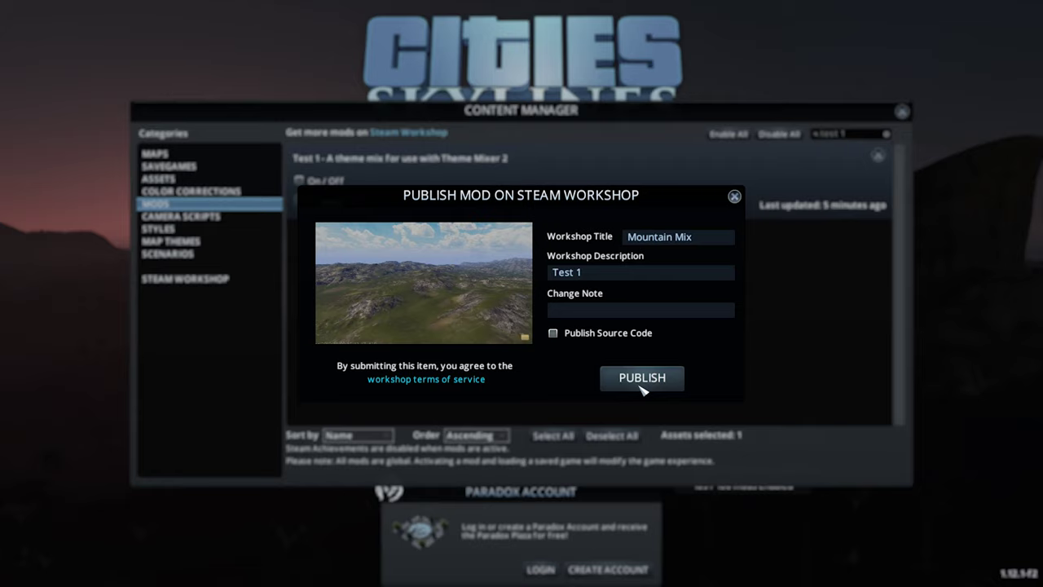
{"action": "left_click", "coordinate": [641, 387]}
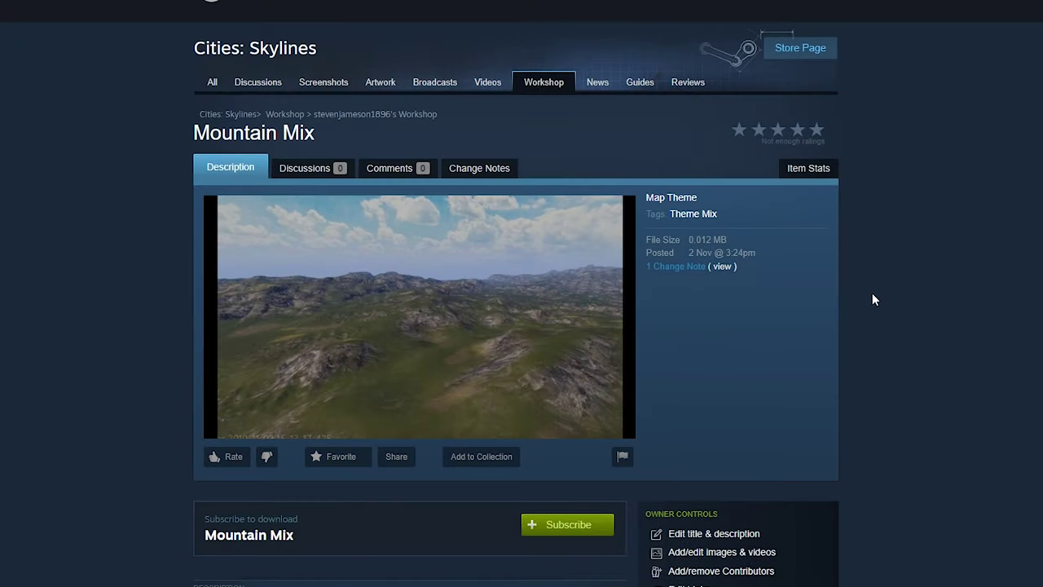
- Change the visibility of the Mountain Mix Workshop item to Hidden
{"action": "scroll", "coordinate": [884, 333], "scroll_direction": "down", "scroll_amount": 1}
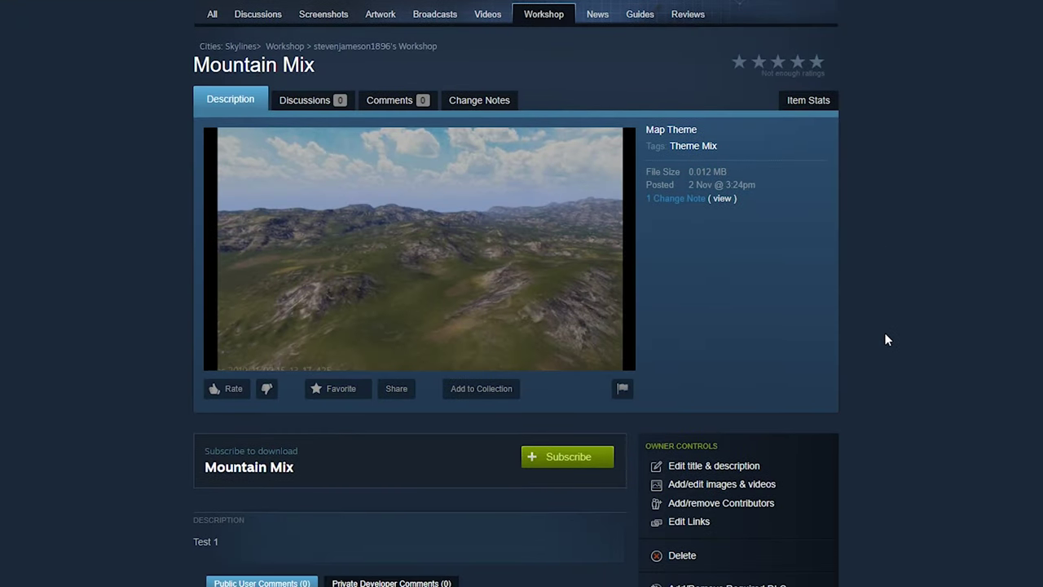
{"action": "scroll", "coordinate": [888, 340], "scroll_direction": "down", "scroll_amount": 2}
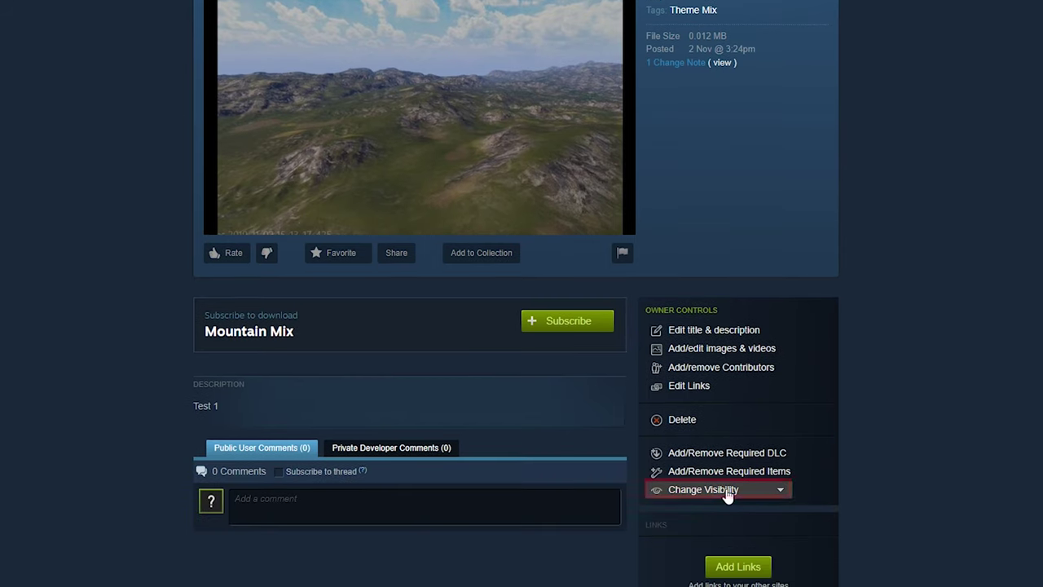
{"action": "left_click", "coordinate": [725, 490]}
{"action": "left_click", "coordinate": [714, 539]}
{"action": "scroll", "coordinate": [864, 512], "scroll_direction": "up", "scroll_amount": 1}
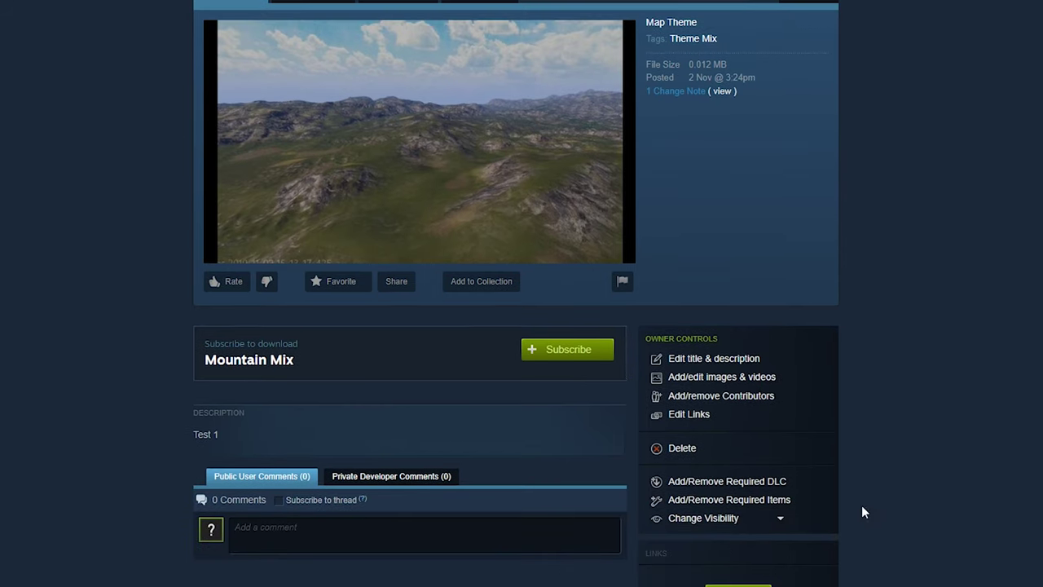
- Replace the Mountain Mix item's description with "This is a test Theme Mix for Mountains"
{"action": "left_click", "coordinate": [738, 362]}
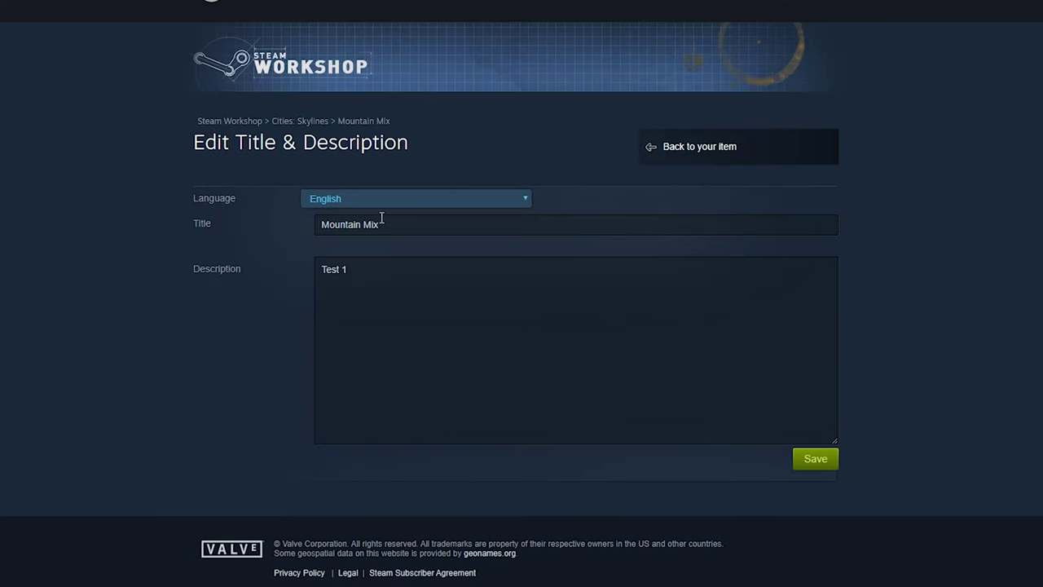
{"action": "left_click", "coordinate": [390, 223]}
{"action": "left_click", "coordinate": [380, 272]}
{"action": "left_click_drag", "start_coordinate": [380, 273], "coordinate": [317, 271]}
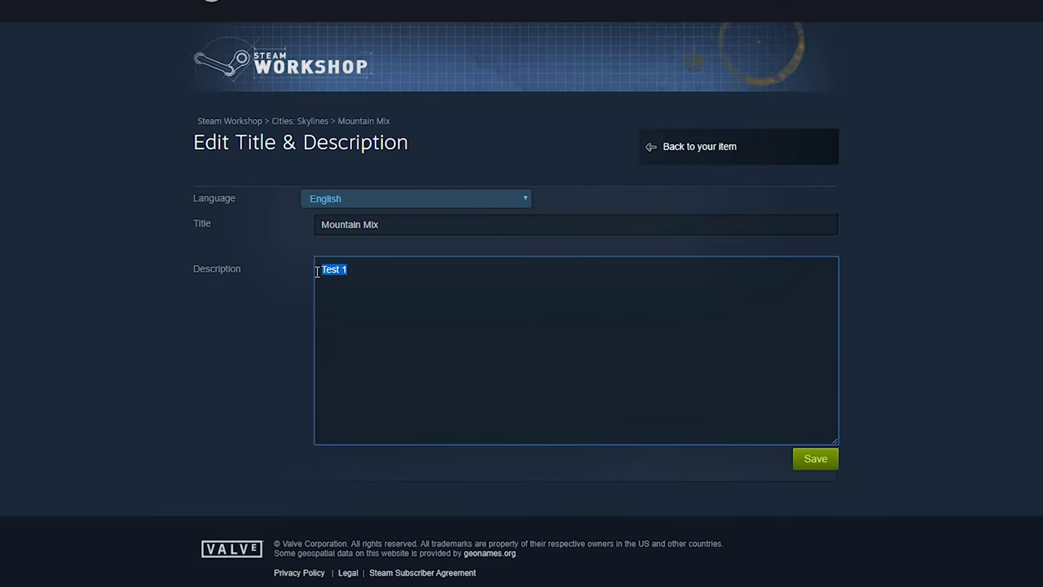
{"action": "type", "text": "This is a test Theme "}
{"action": "type", "text": "M"}
{"action": "key", "text": "BackSpace"}
{"action": "type", "text": "Theme Mix"}
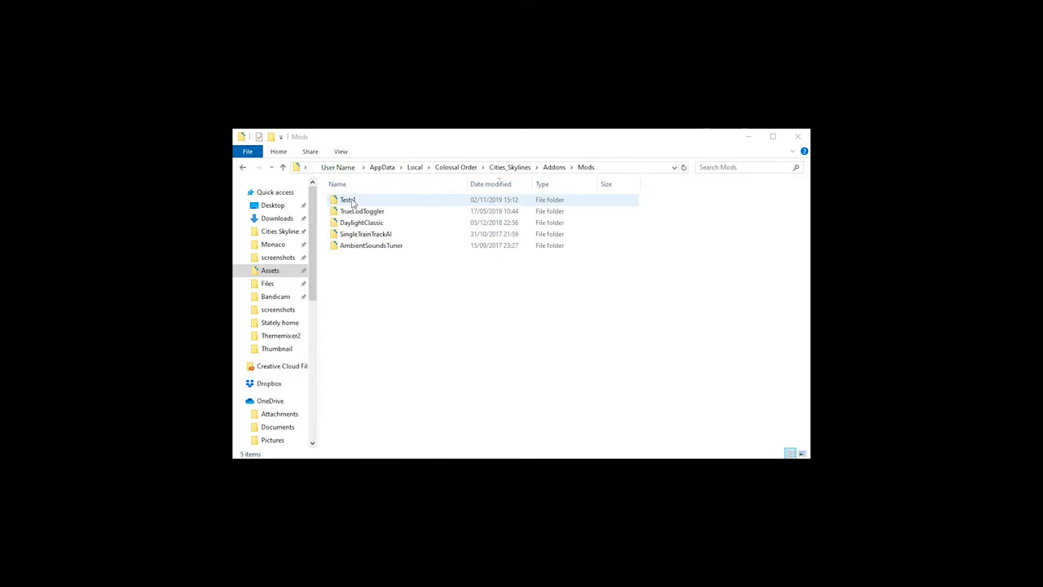
- Switch to File Explorer, open the UsedThemes text file in the Test 1 mod folder and review the listed themes
{"action": "double_click", "coordinate": [349, 200]}
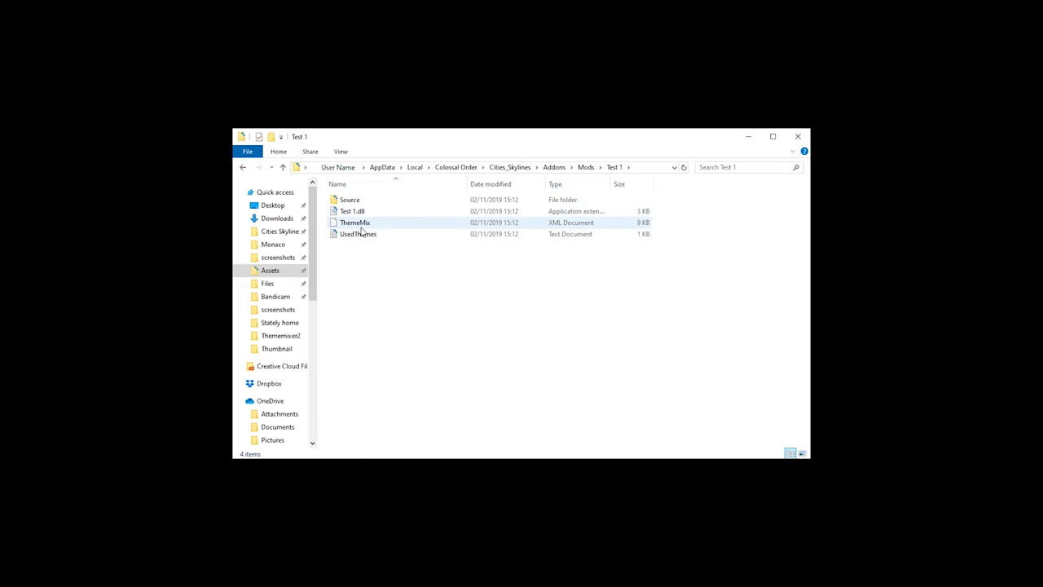
{"action": "left_click", "coordinate": [359, 234]}
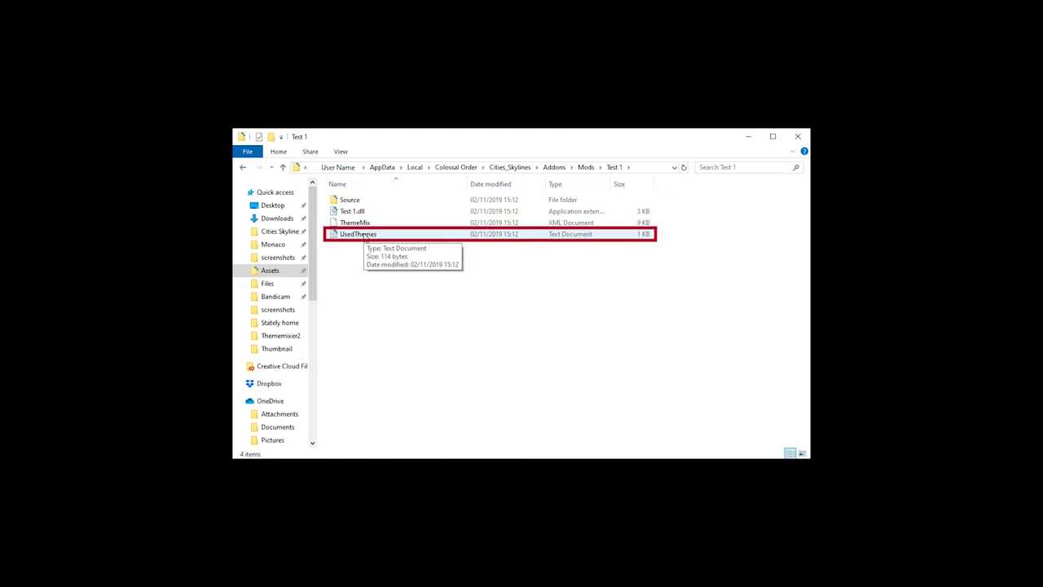
{"action": "double_click", "coordinate": [365, 236]}
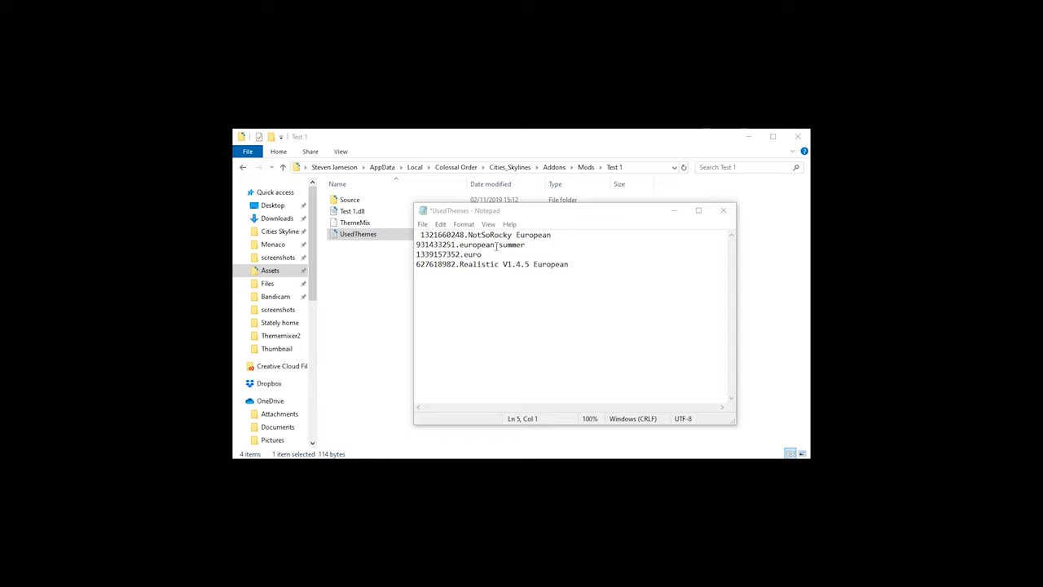
{"action": "left_click_drag", "start_coordinate": [417, 235], "coordinate": [482, 255]}
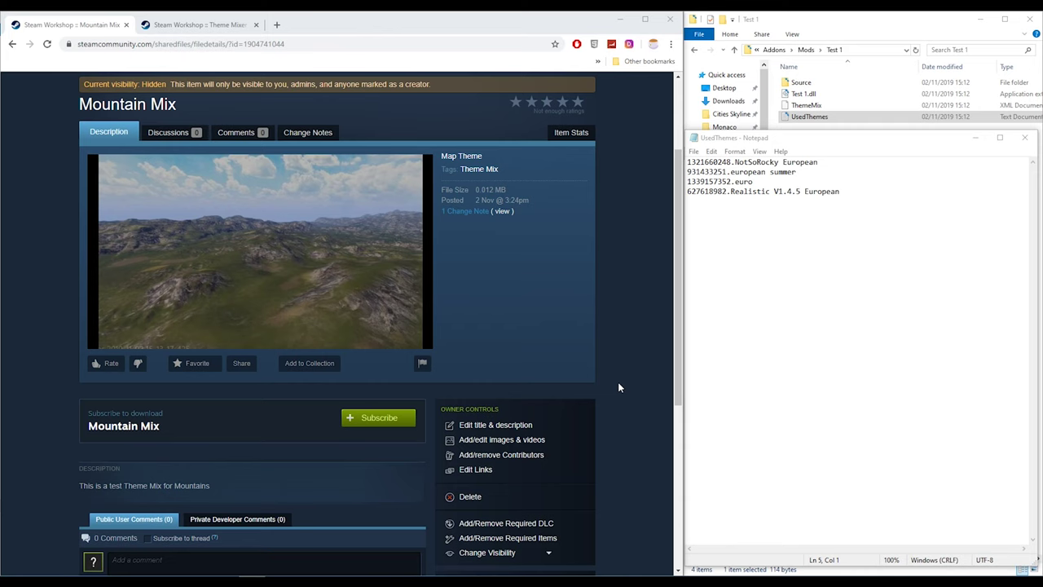
- Open the required items editor for Mountain Mix and list the subscribed items
{"action": "scroll", "coordinate": [618, 383], "scroll_direction": "down", "scroll_amount": 1}
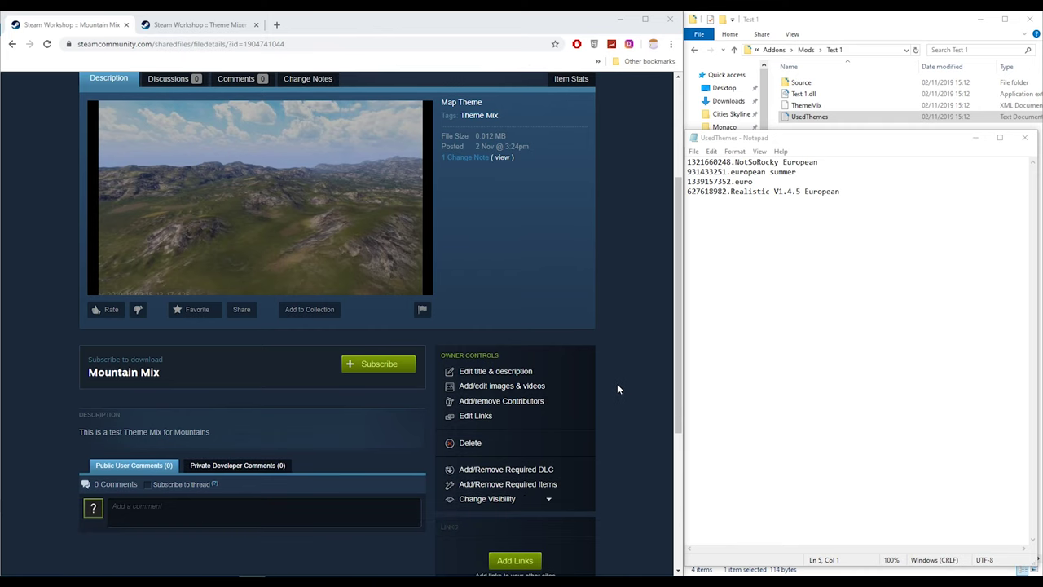
{"action": "left_click", "coordinate": [514, 486]}
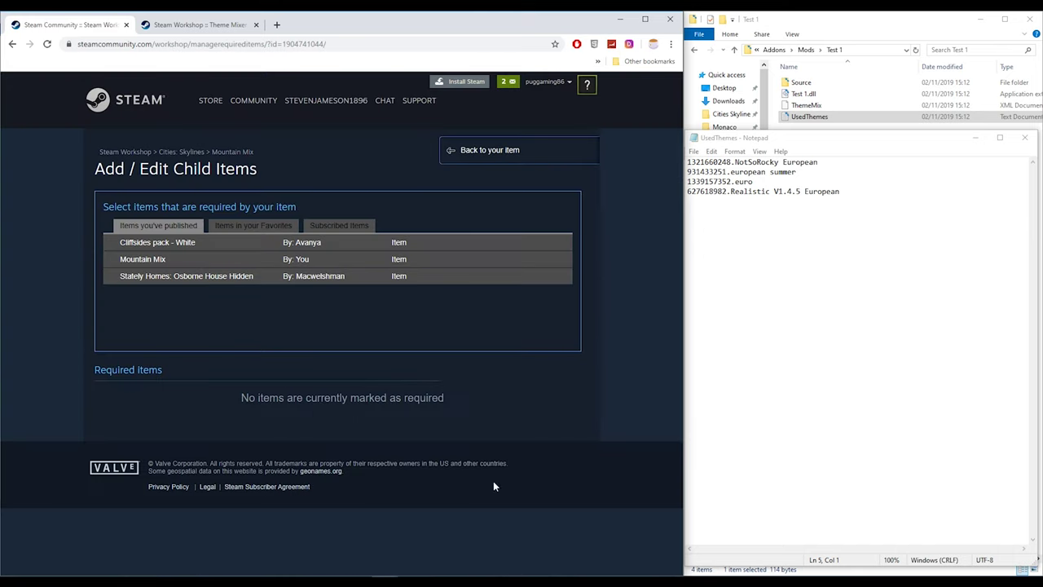
{"action": "left_click", "coordinate": [349, 228]}
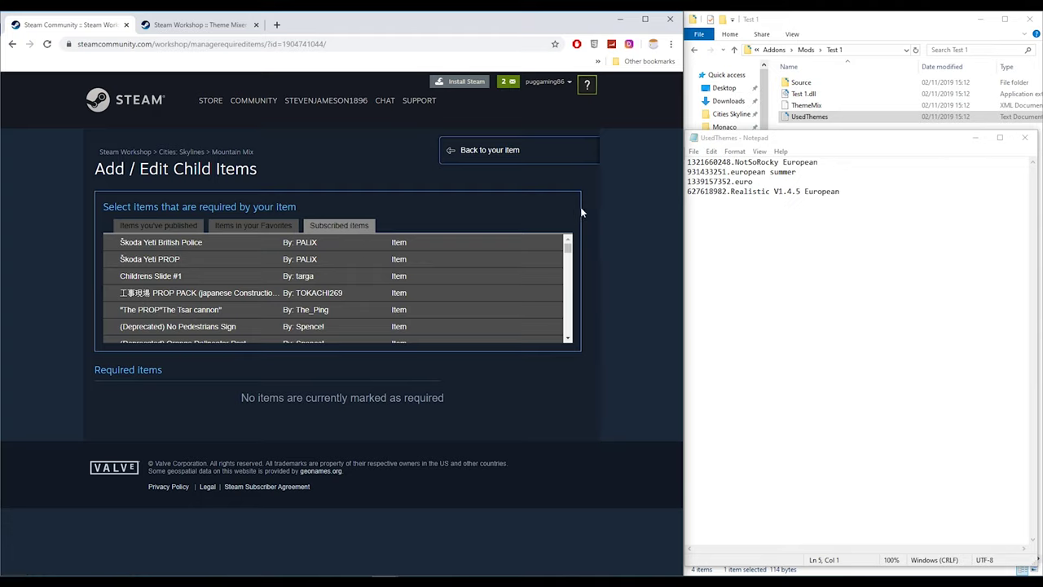
- Find "NotSoRocky" among the subscribed items and mark the NotSoRocky European Map Theme as required
{"action": "key", "text": "ctrl+f"}
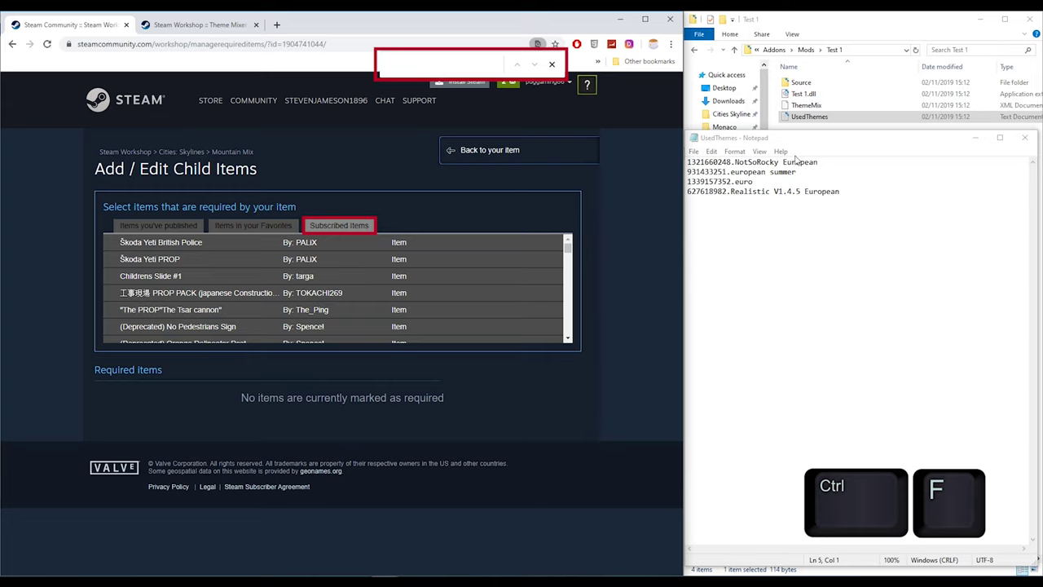
{"action": "left_click_drag", "start_coordinate": [818, 162], "coordinate": [738, 162]}
{"action": "left_click", "coordinate": [427, 64]}
{"action": "type", "text": "NotSoRocky"}
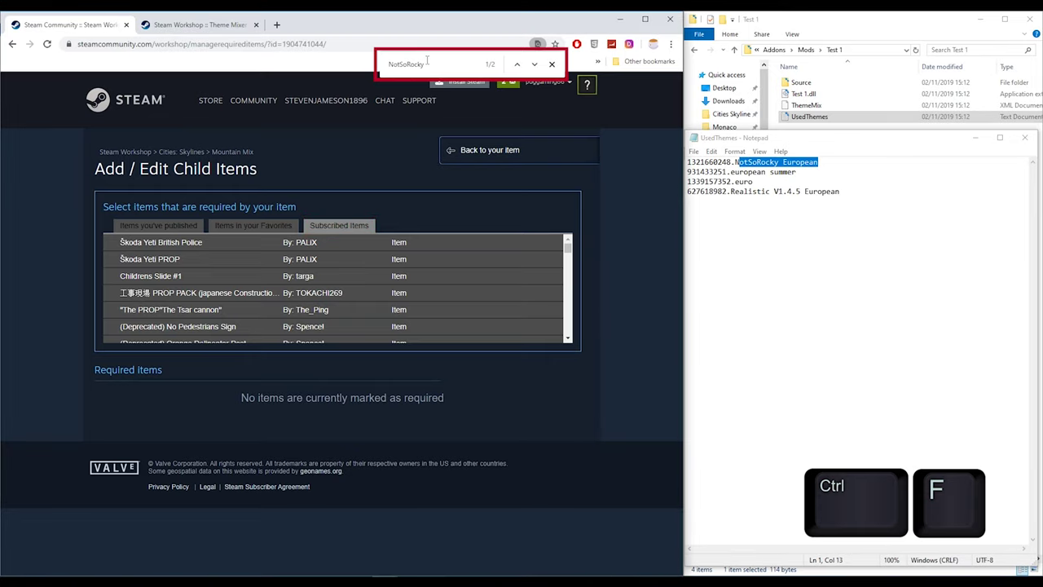
{"action": "left_click", "coordinate": [113, 290]}
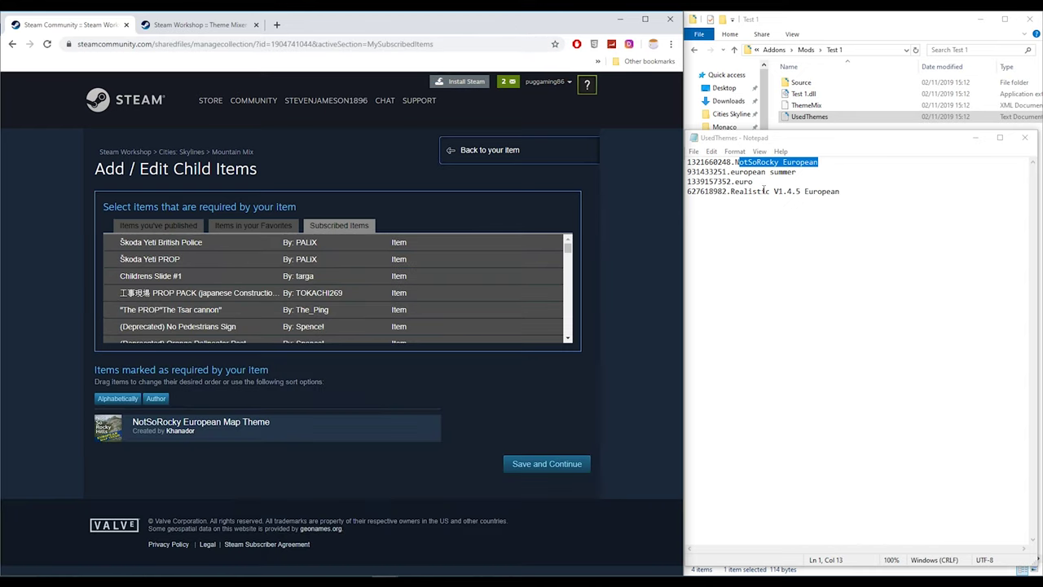
- Look up the second used theme, "european summer", among the subscribed items and mark it as required
{"action": "left_click_drag", "start_coordinate": [797, 173], "coordinate": [735, 173]}
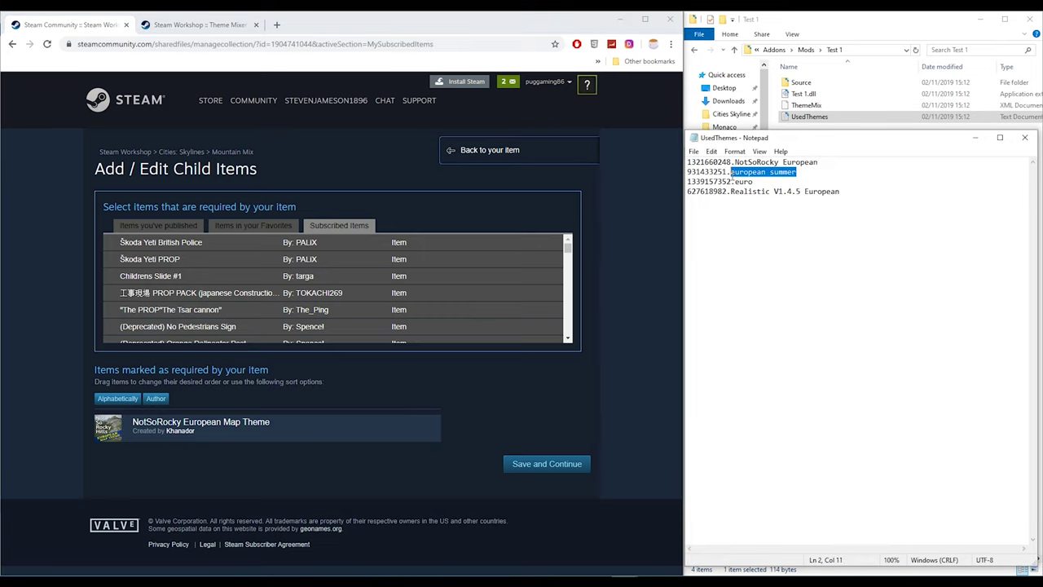
{"action": "left_click", "coordinate": [379, 155]}
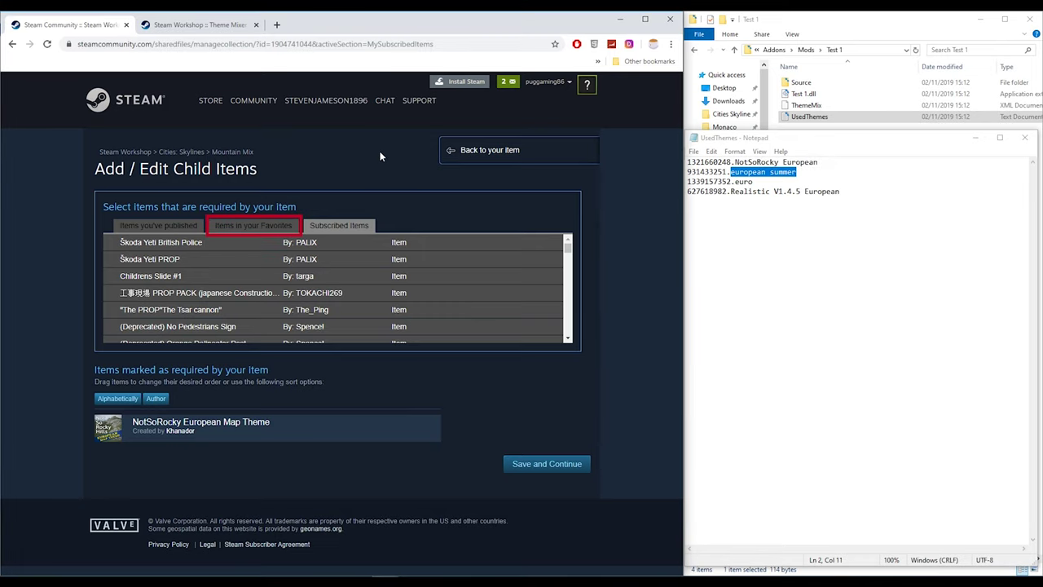
{"action": "key", "text": "ctrl+f"}
{"action": "type", "text": "european summer"}
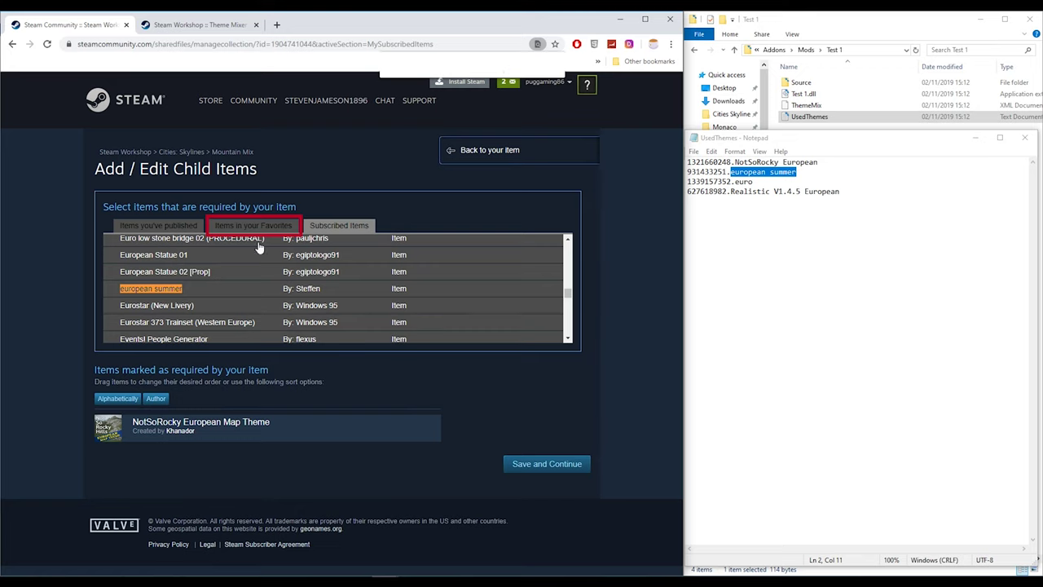
{"action": "left_click", "coordinate": [113, 290]}
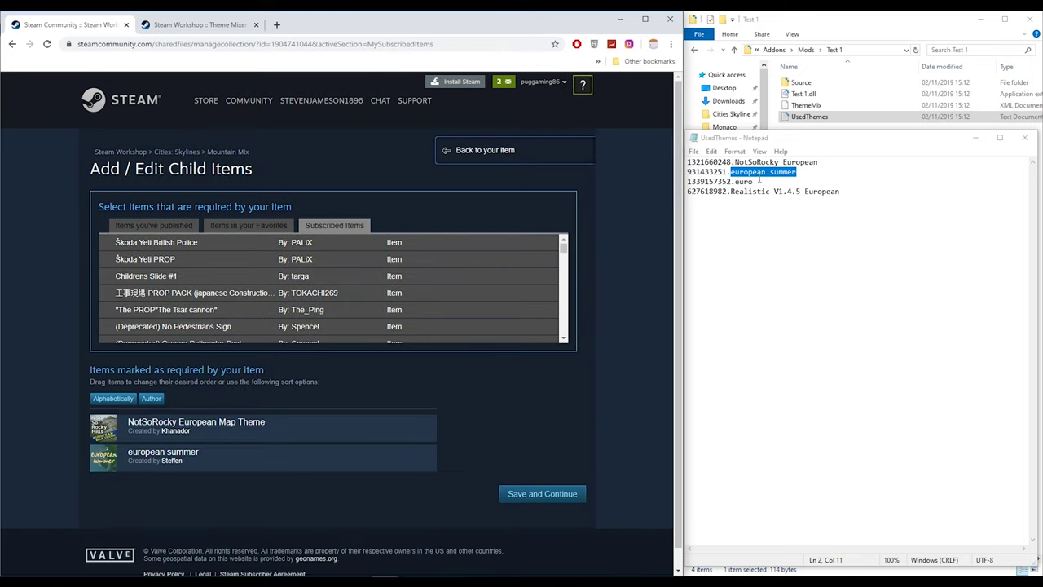
- Select the third theme name, "euro", in the UsedThemes file and return to the required items page
{"action": "left_click_drag", "start_coordinate": [755, 181], "coordinate": [739, 181]}
{"action": "left_click", "coordinate": [446, 153]}
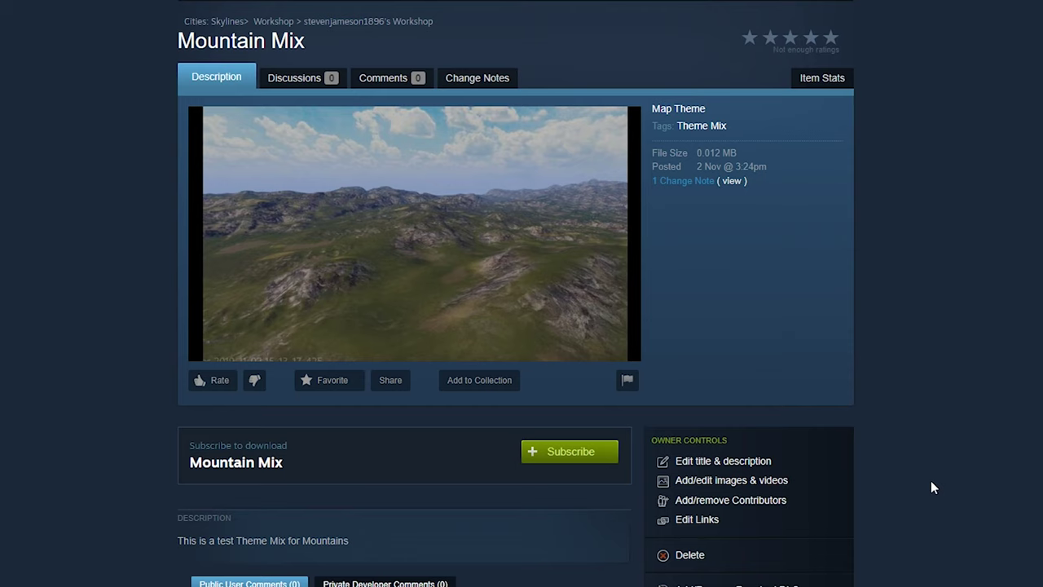
- Review the required items list on the Mountain Mix Workshop page
{"action": "scroll", "coordinate": [930, 486], "scroll_direction": "down", "scroll_amount": 3}
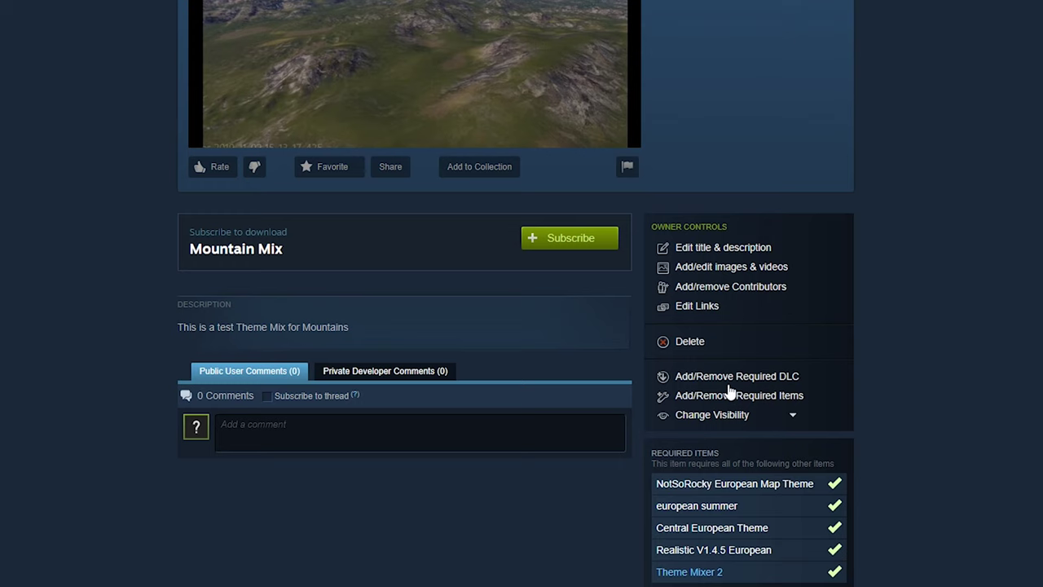
{"action": "scroll", "coordinate": [727, 395], "scroll_direction": "up", "scroll_amount": 2}
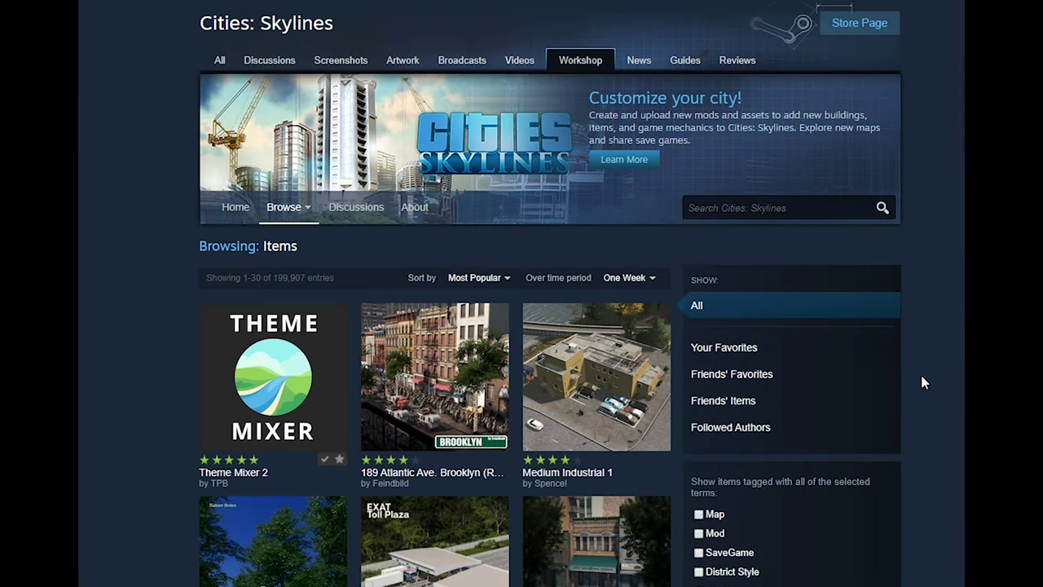
- Filter the Cities: Skylines Workshop items by the Map Theme tag and sort them by Most Recent
{"action": "scroll", "coordinate": [921, 377], "scroll_direction": "down", "scroll_amount": 3}
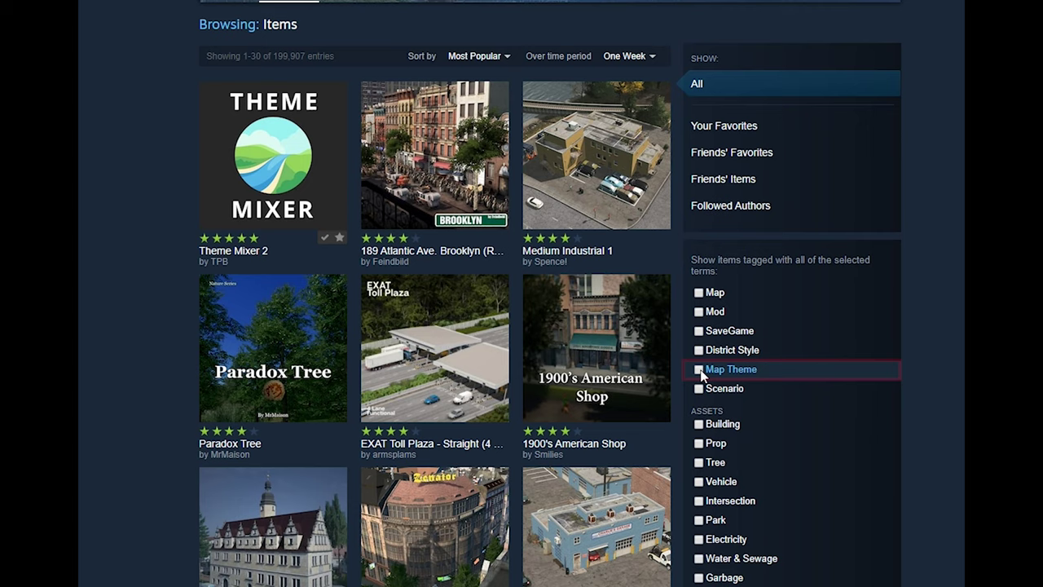
{"action": "left_click", "coordinate": [707, 373]}
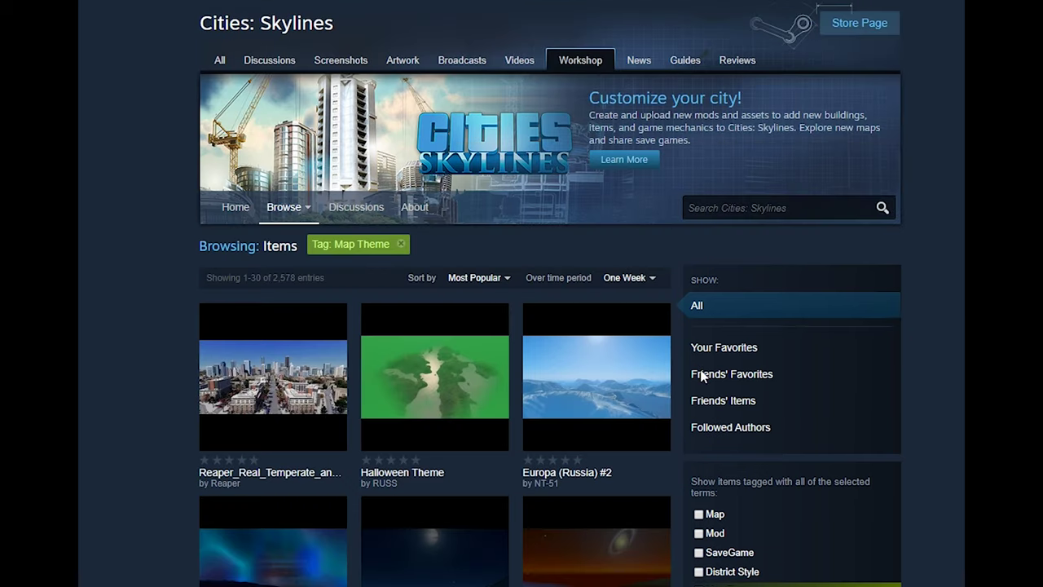
{"action": "left_click", "coordinate": [502, 286]}
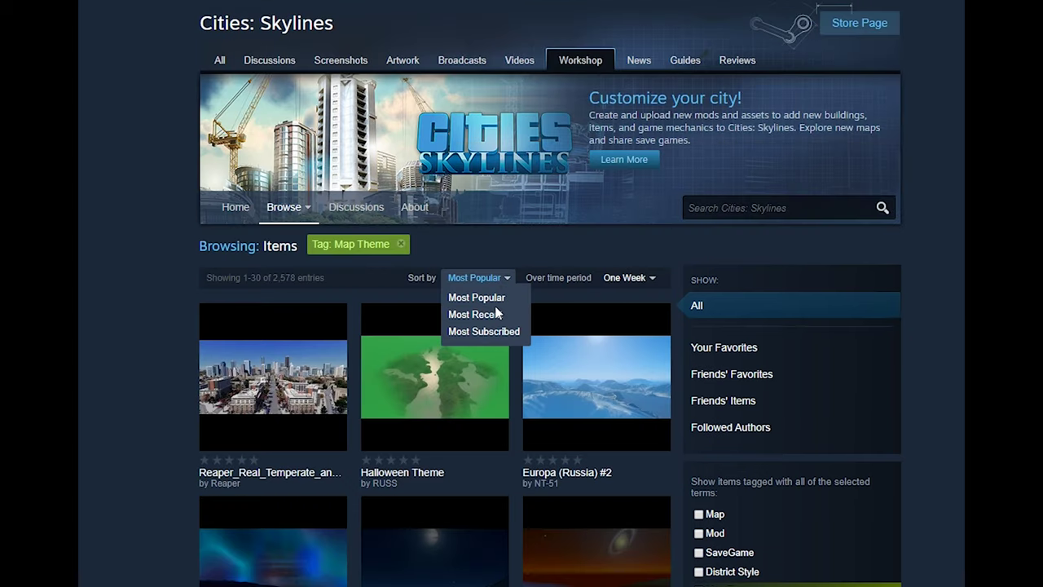
{"action": "left_click", "coordinate": [495, 316]}
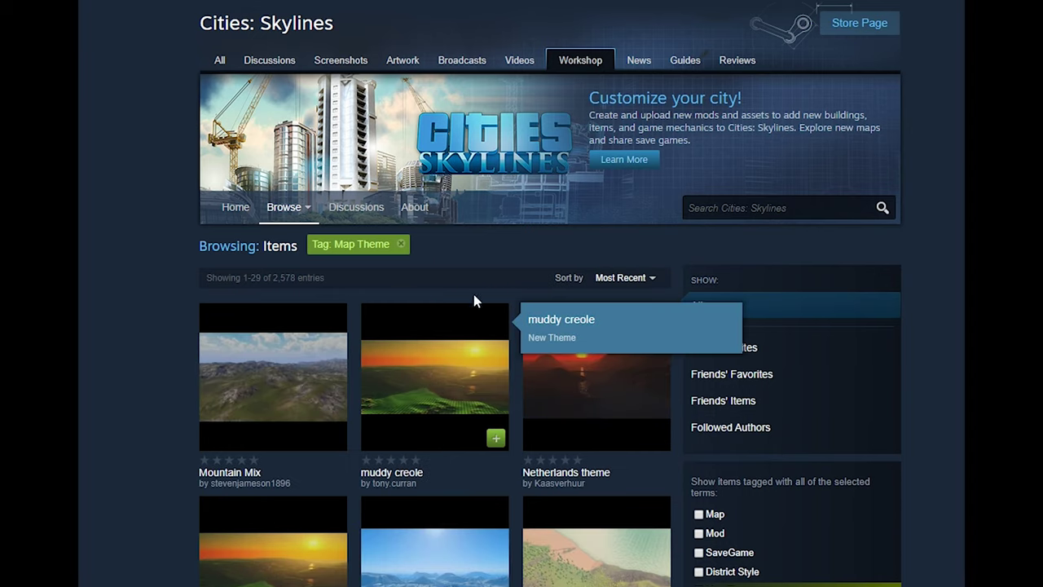